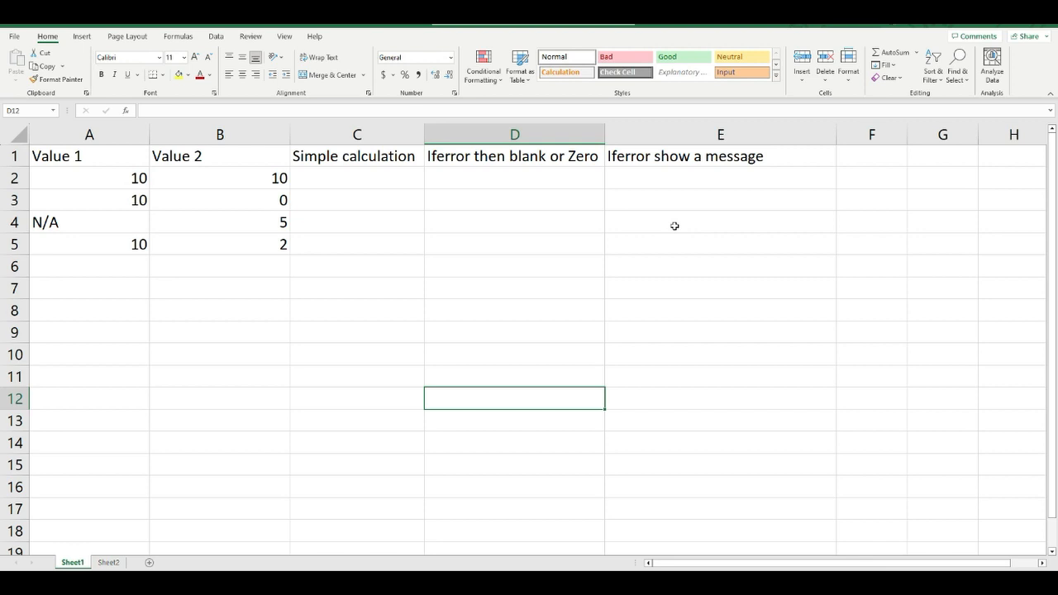
# Step: Enter the formula =A2/B2 in cell C2 to divide Value 1 by Value 2
pyautogui.click(362, 178)
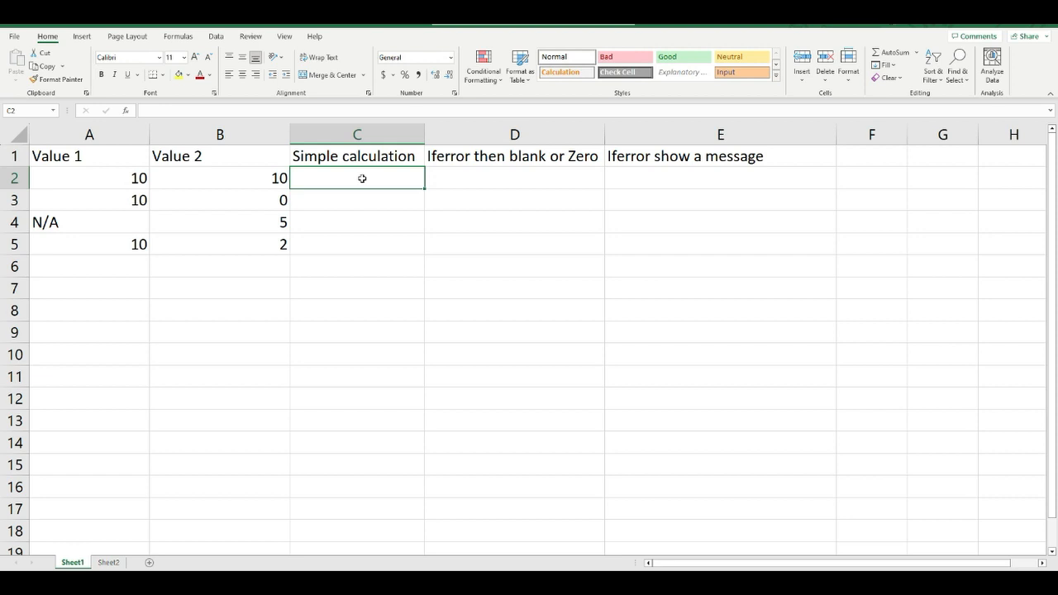
pyautogui.click(370, 218)
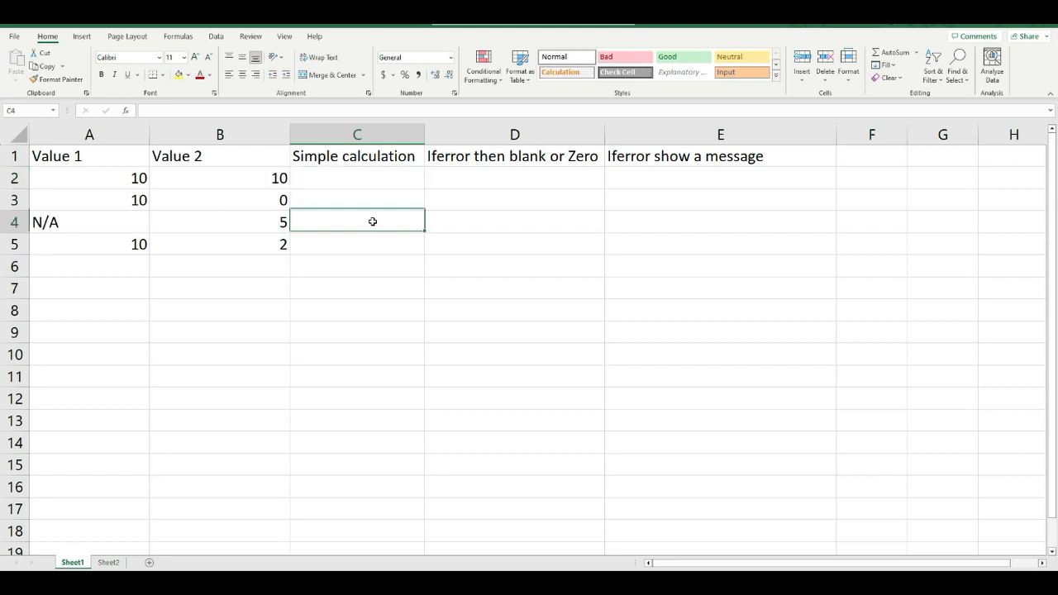
pyautogui.click(336, 186)
pyautogui.write('=')
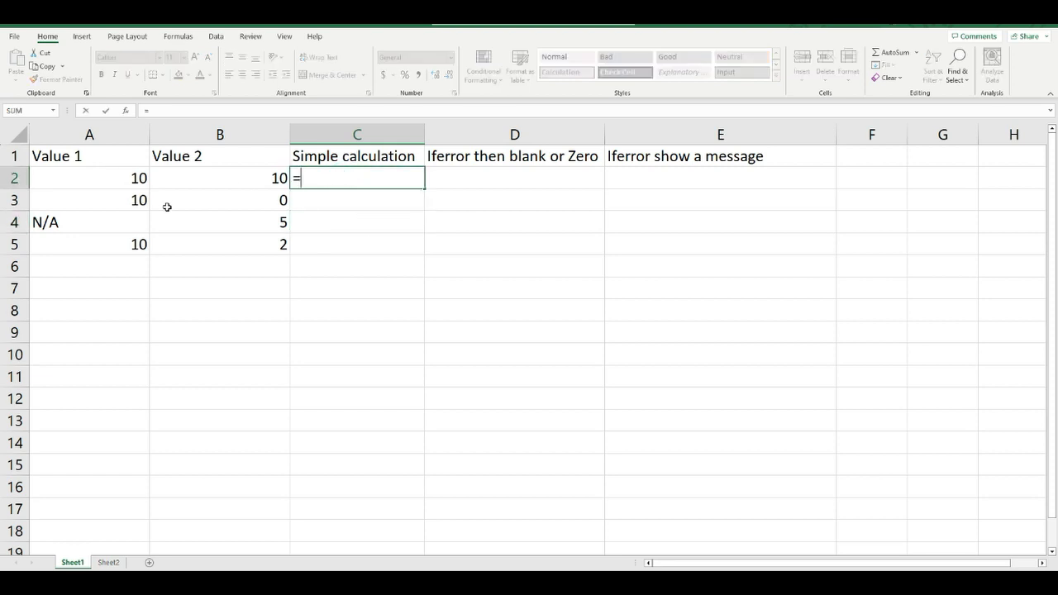
pyautogui.click(123, 178)
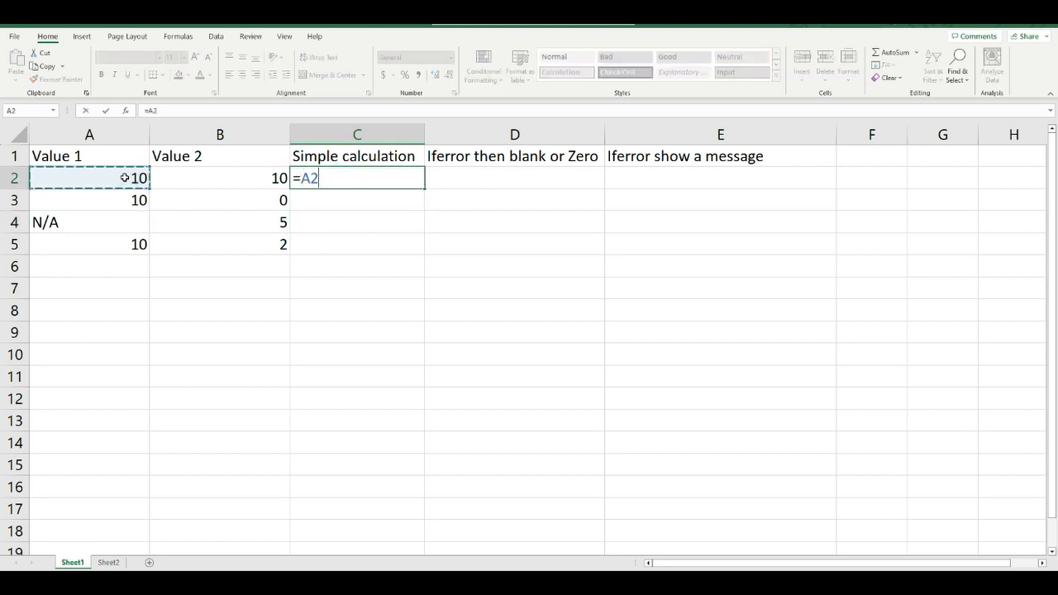
pyautogui.write('/')
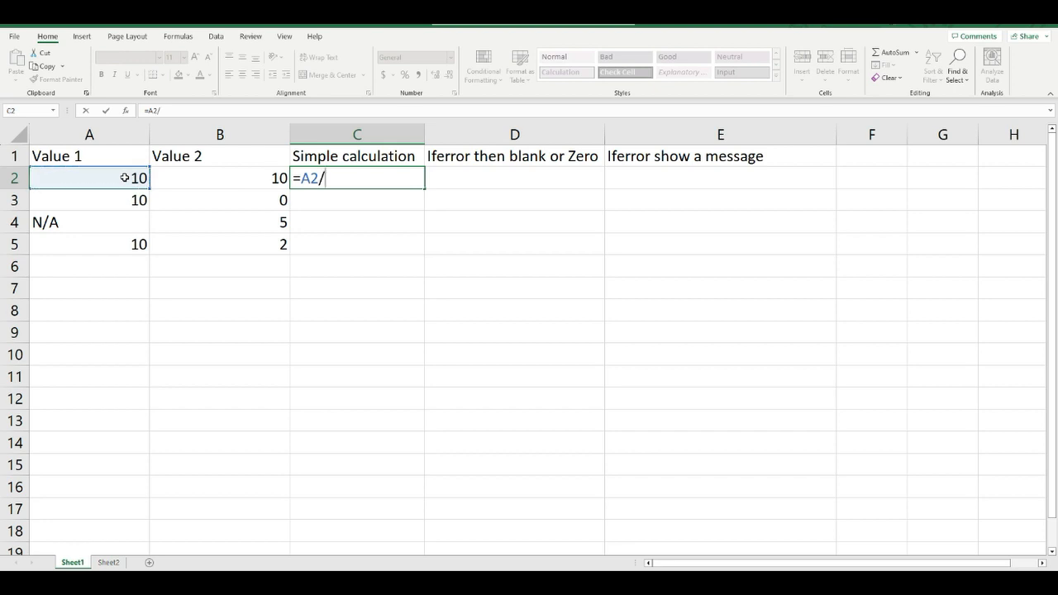
pyautogui.click(223, 177)
pyautogui.press('Return')
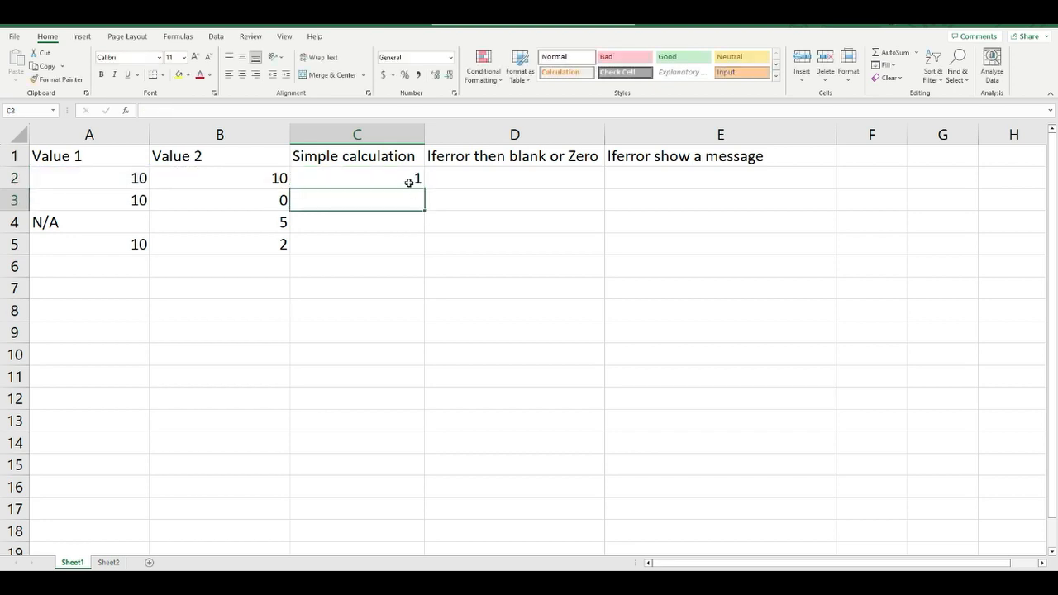
# Step: Fill the division formula from C2 down through C5 and check the results in C3 and C4
pyautogui.click(409, 182)
pyautogui.moveTo(424, 189); pyautogui.dragTo(422, 252)
pyautogui.click(333, 343)
pyautogui.click(374, 205)
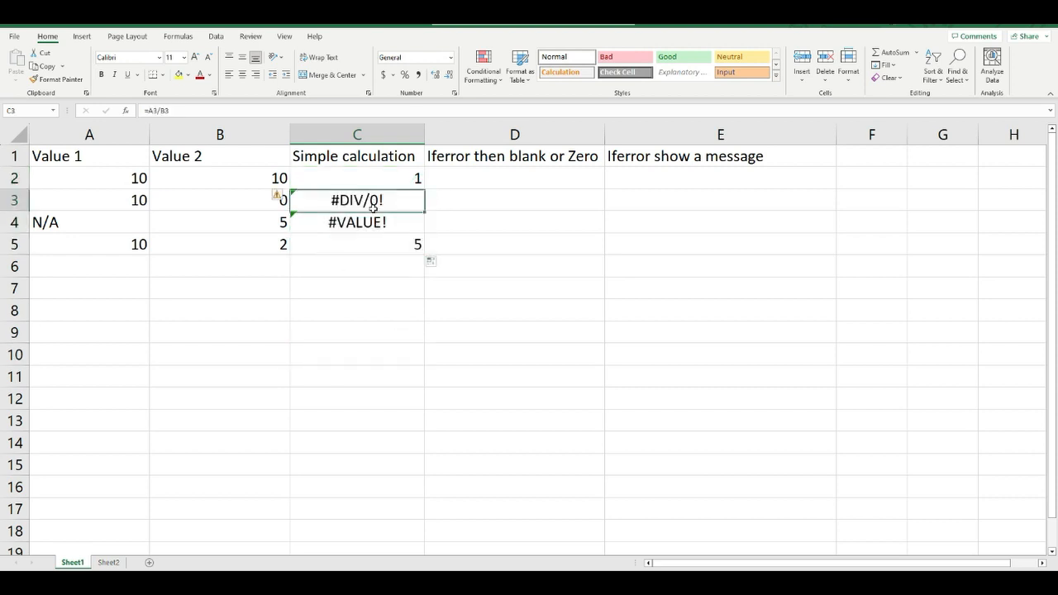
pyautogui.moveTo(373, 207); pyautogui.dragTo(375, 230)
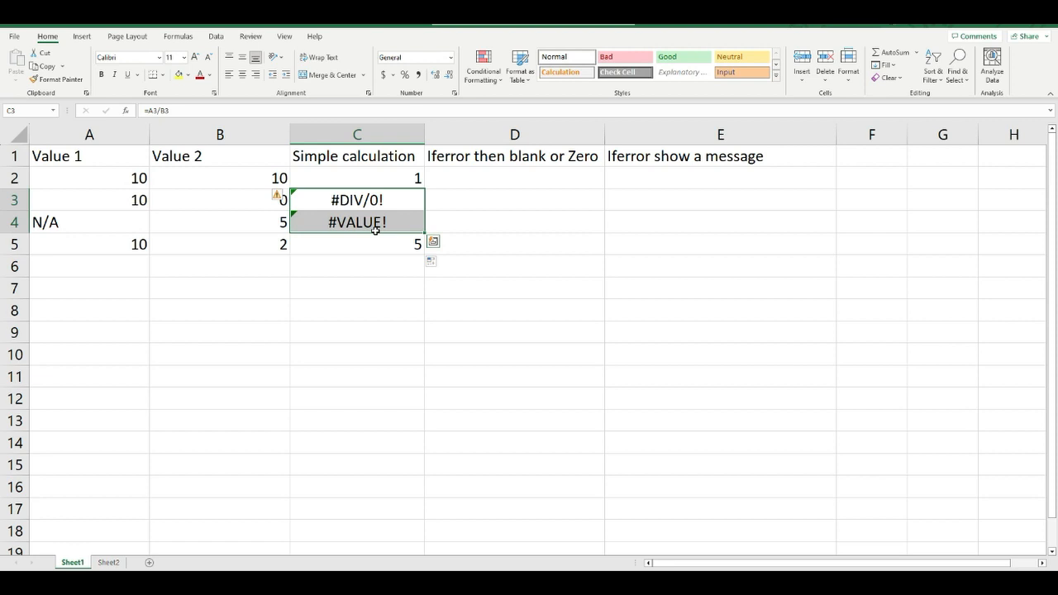
# Step: Enter =IFERROR(A2/B2, "") in cell D2 so that an error returns a blank
pyautogui.click(455, 175)
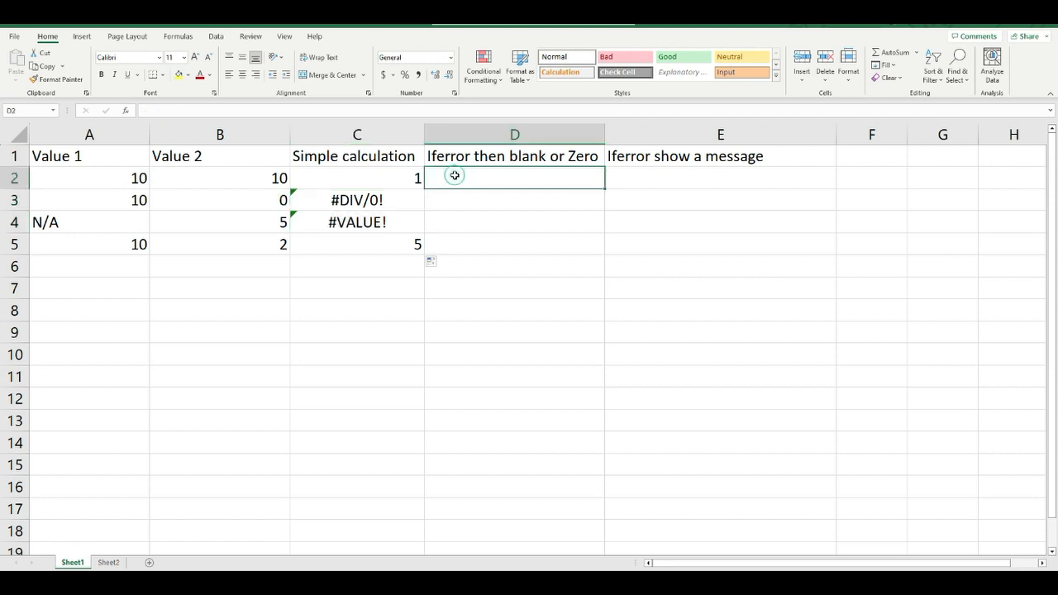
pyautogui.write('=')
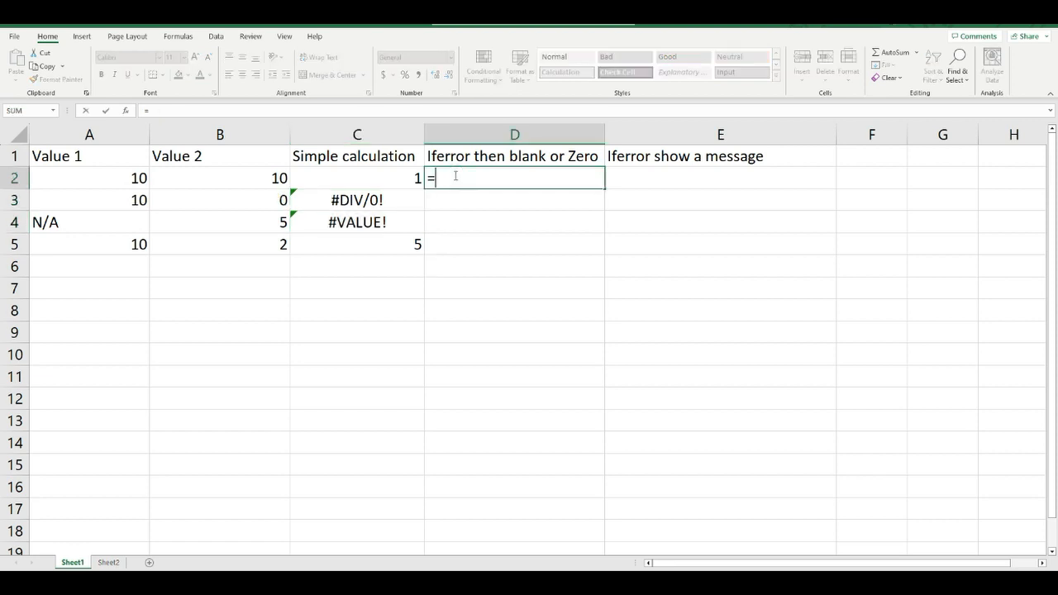
pyautogui.write('if')
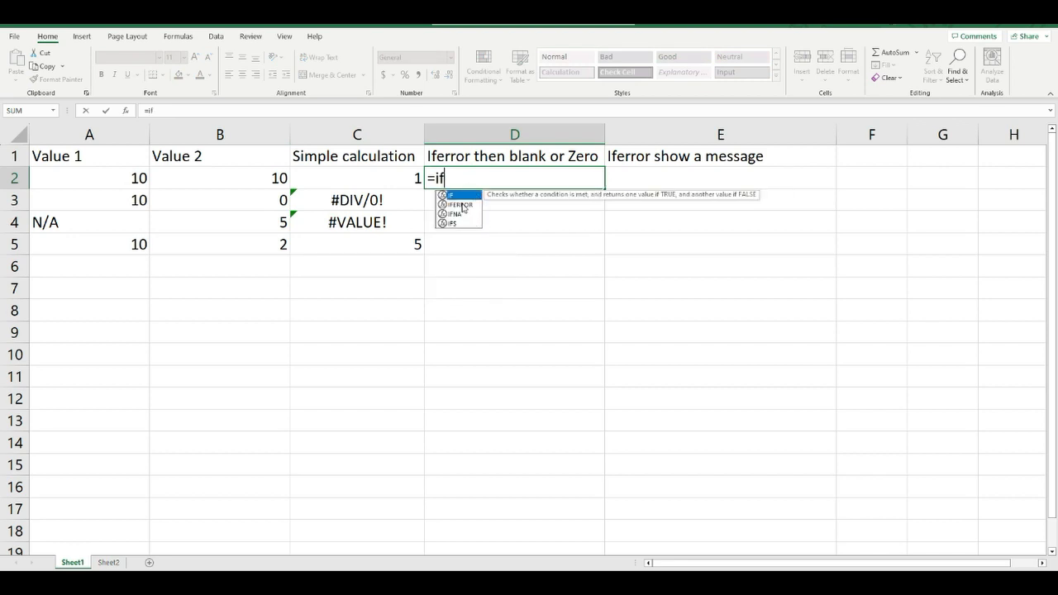
pyautogui.doubleClick(461, 204)
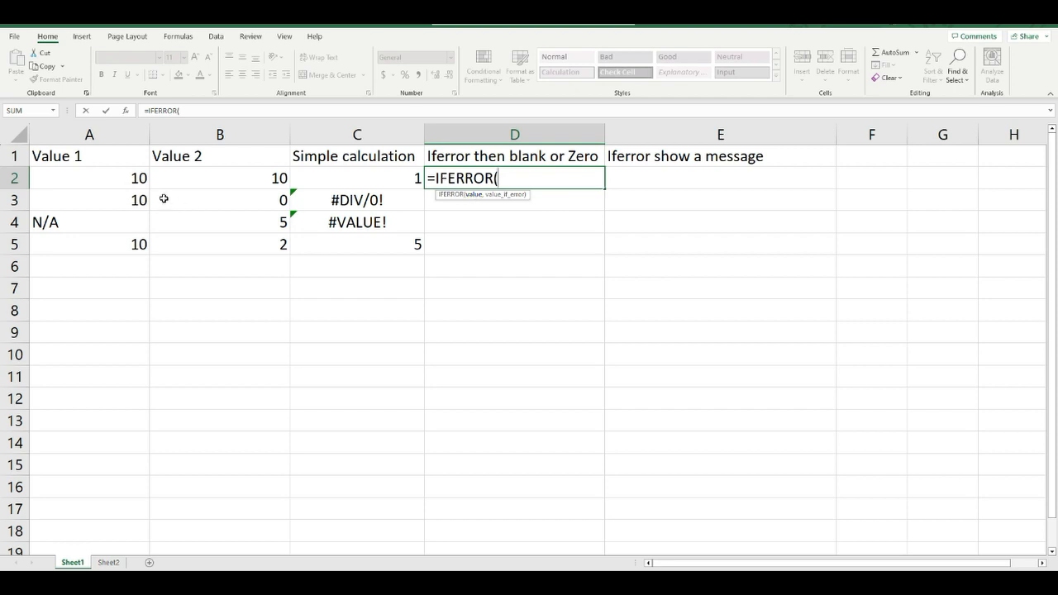
pyautogui.click(133, 176)
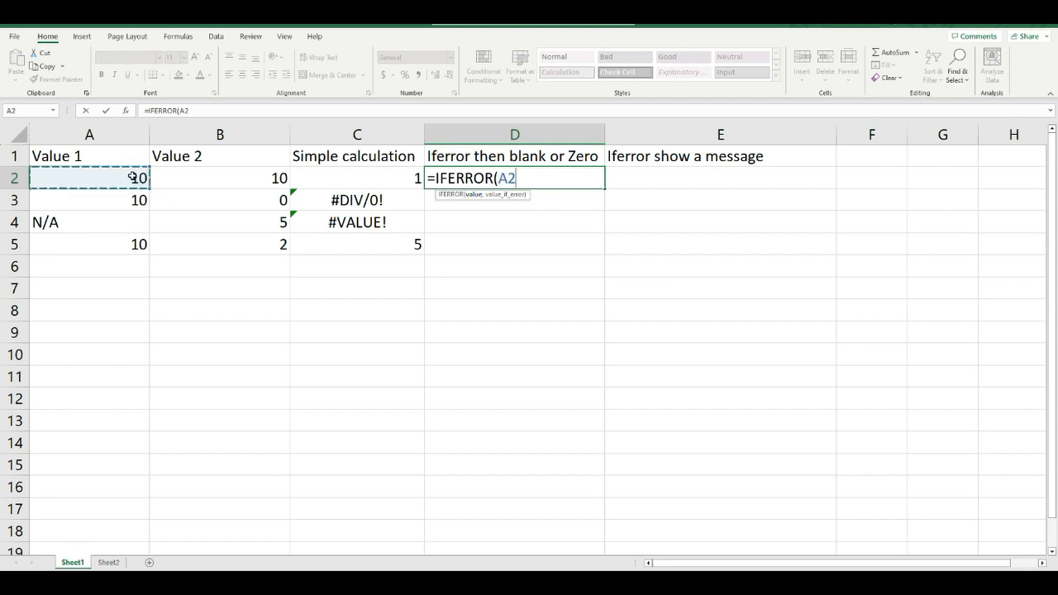
pyautogui.write('/')
pyautogui.click(263, 179)
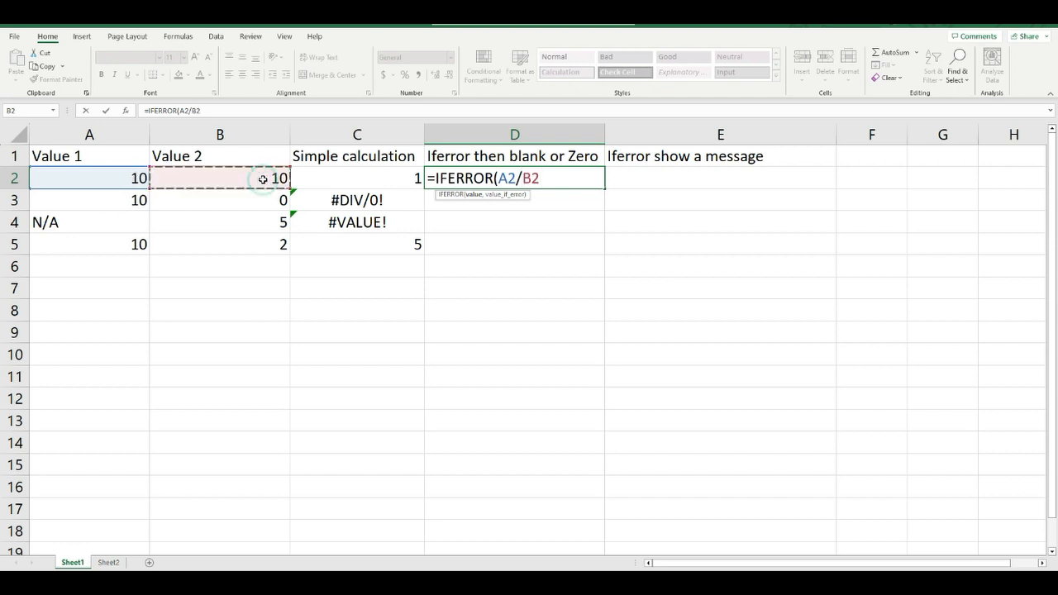
pyautogui.write(',')
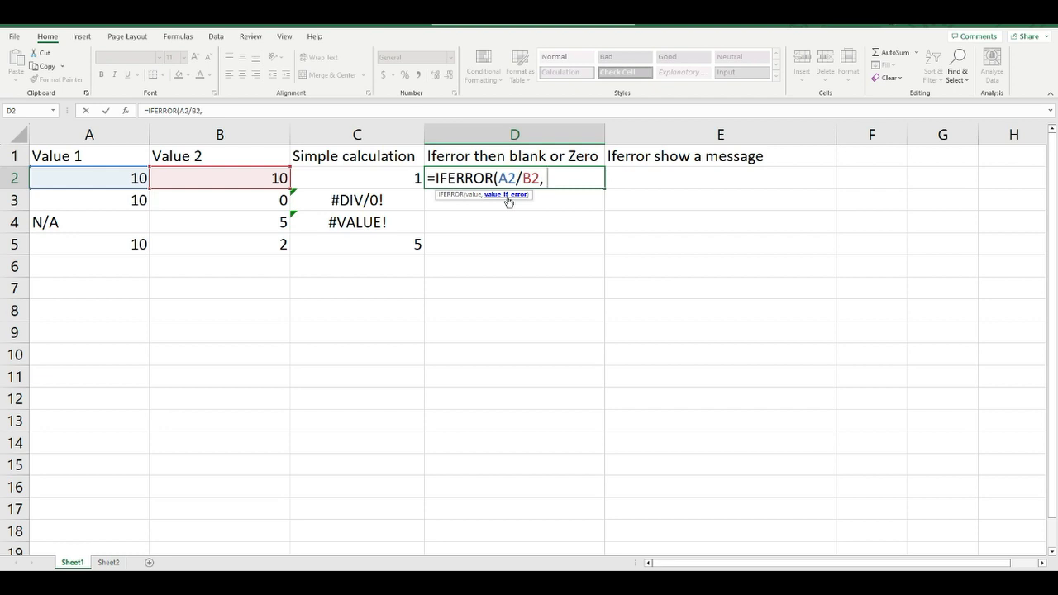
pyautogui.write('"")')
pyautogui.press('Return')
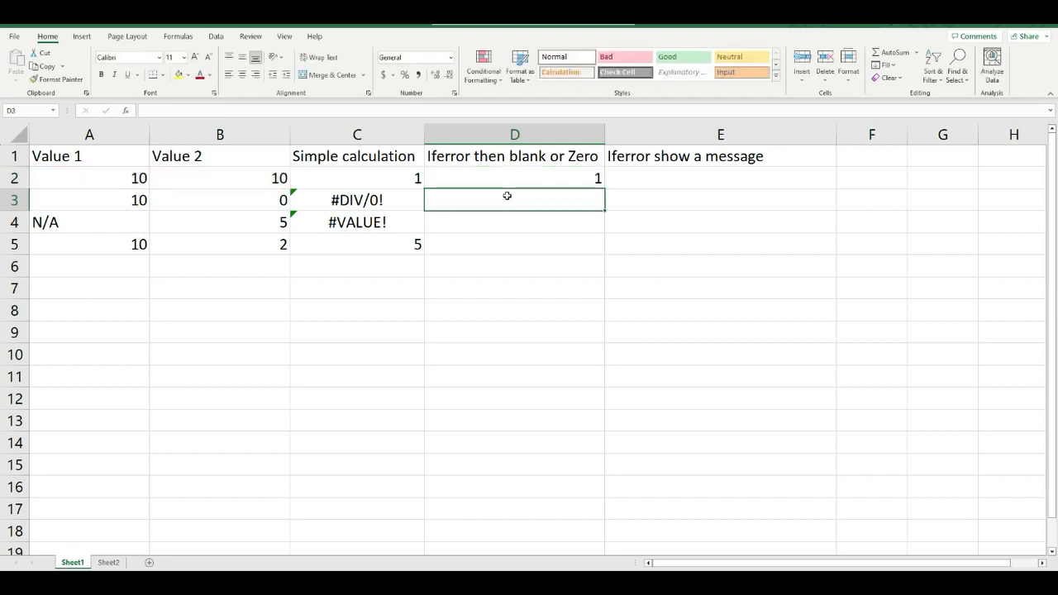
# Step: Fill the blank-on-error formula from D2 down through D5 and check cell D3
pyautogui.click(581, 180)
pyautogui.moveTo(605, 189); pyautogui.dragTo(607, 251)
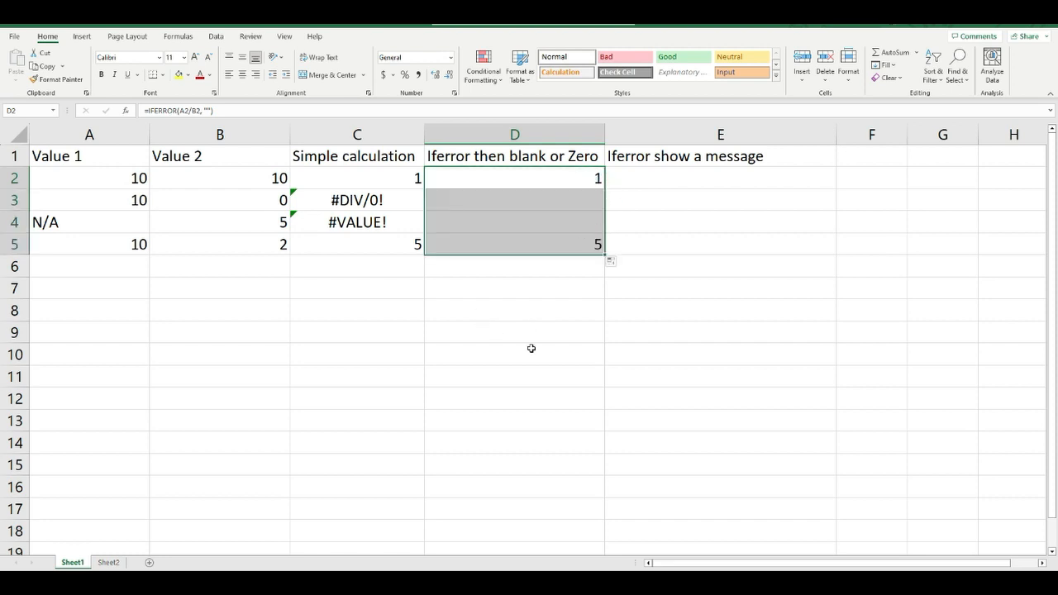
pyautogui.click(527, 334)
pyautogui.click(585, 205)
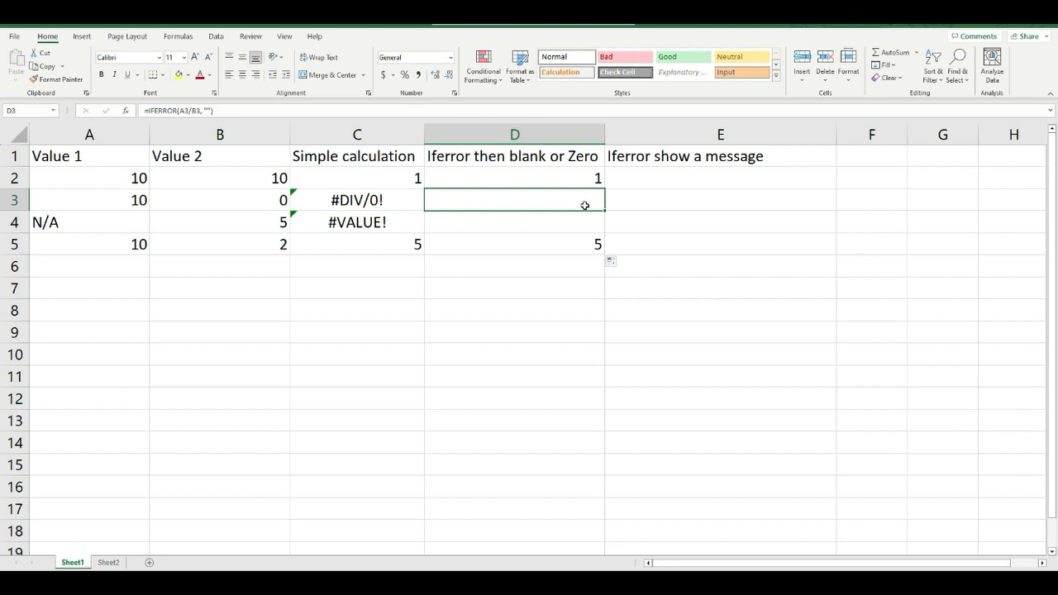
# Step: Change the error value in D2's IFERROR formula to "0" and fill the formula down through D5
pyautogui.click(587, 177)
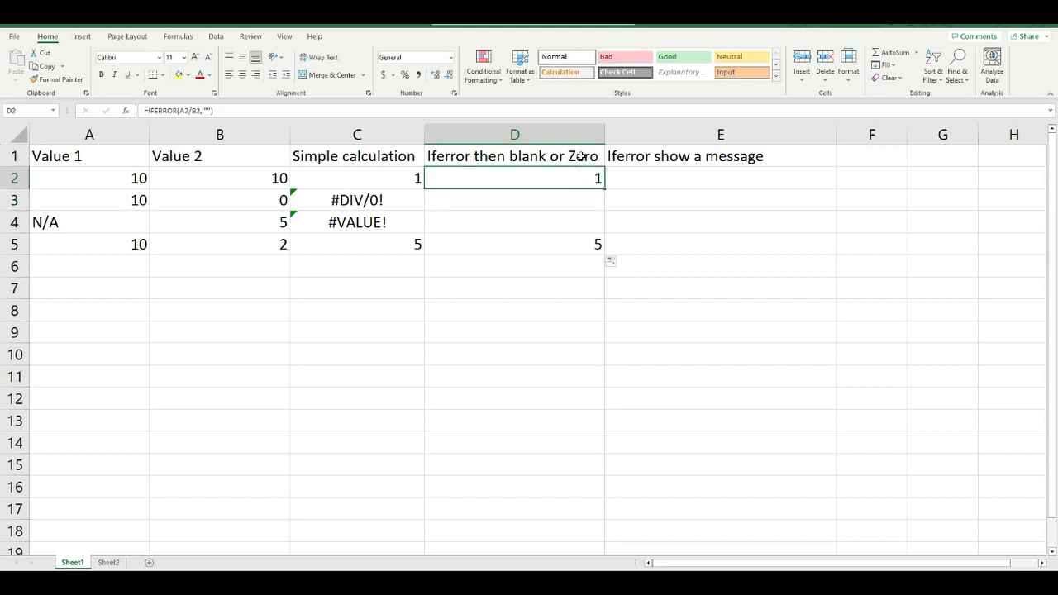
pyautogui.click(208, 110)
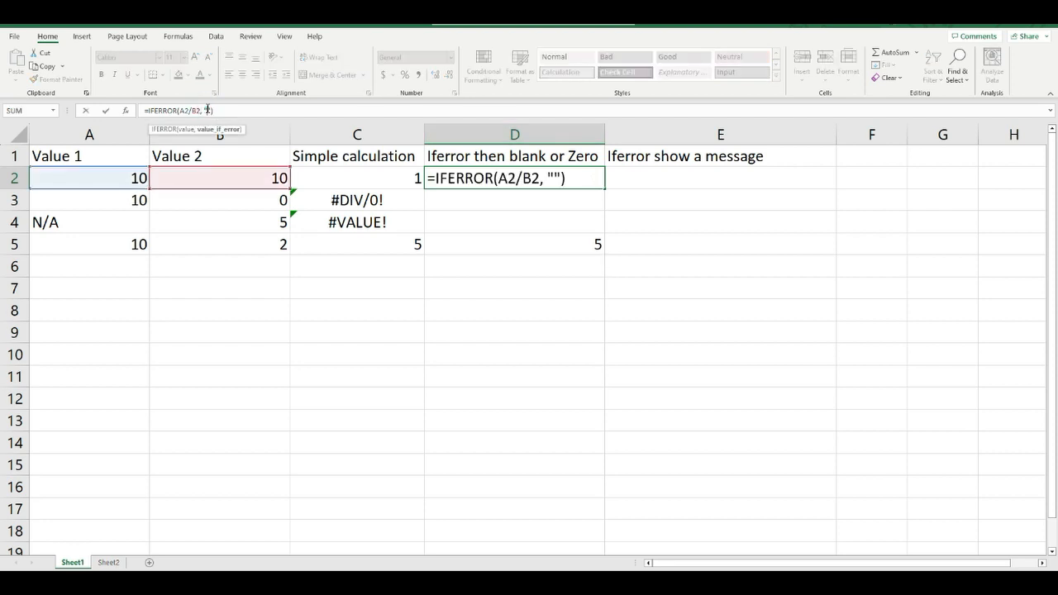
pyautogui.write('0')
pyautogui.press('Return')
pyautogui.click(575, 177)
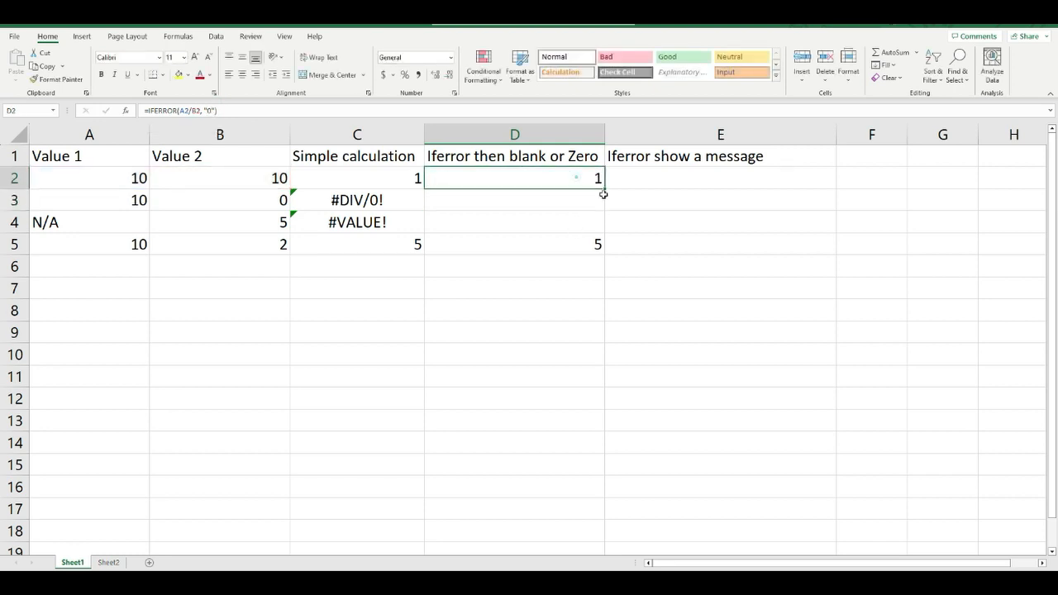
pyautogui.moveTo(606, 185); pyautogui.dragTo(609, 260)
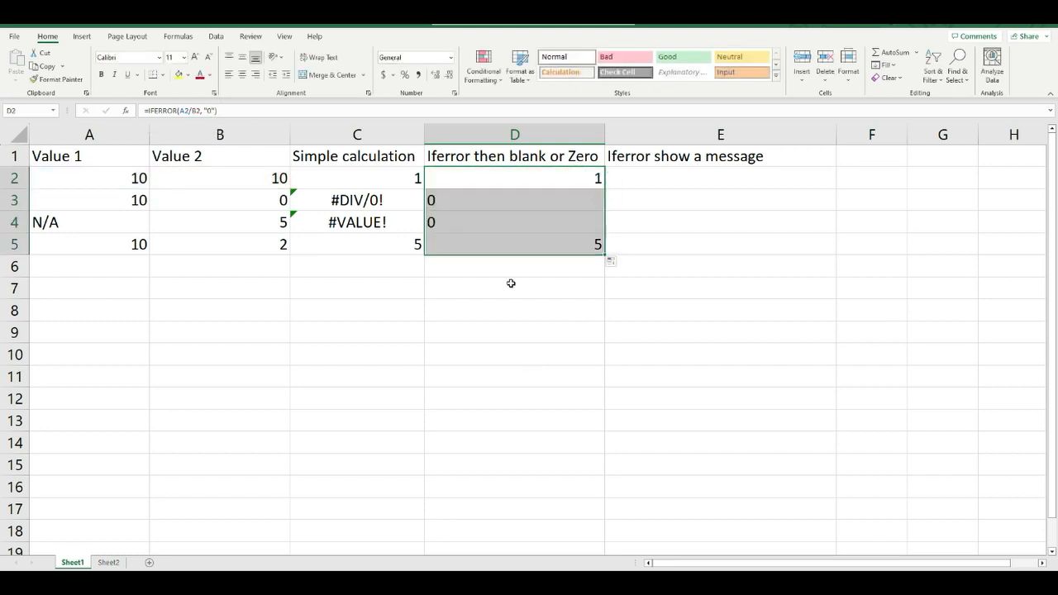
pyautogui.click(495, 205)
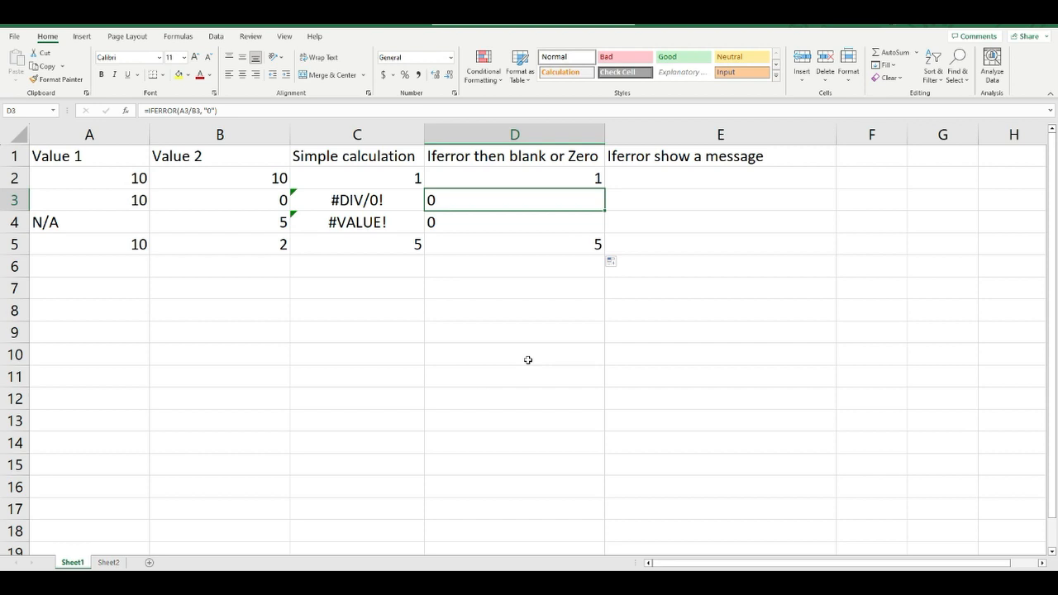
# Step: Enter =IFERROR(A2/B2, "Invalid Value") in cell E2 so that an error returns a message
pyautogui.click(717, 178)
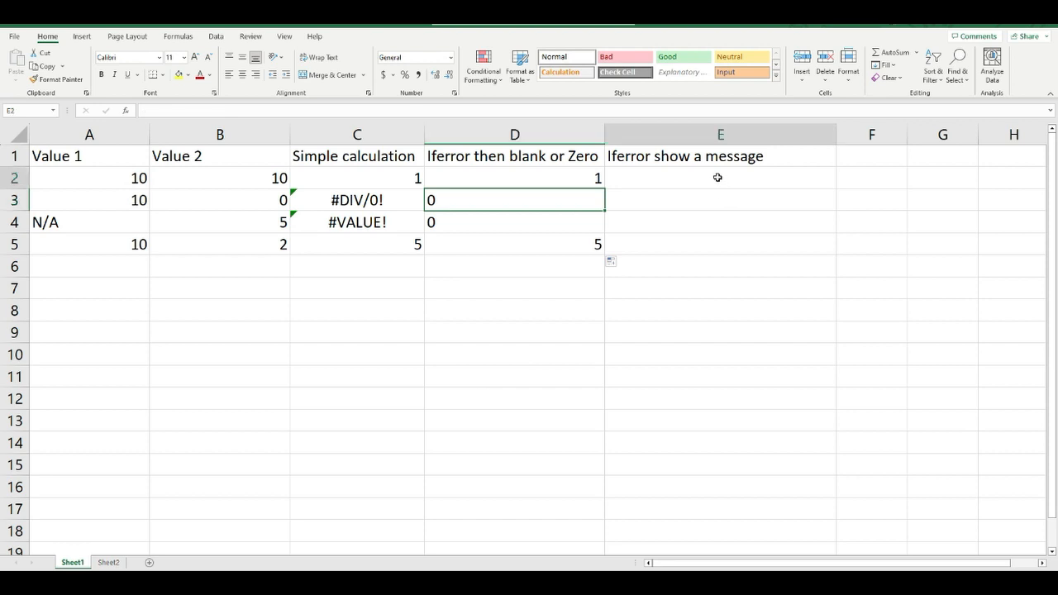
pyautogui.write('=')
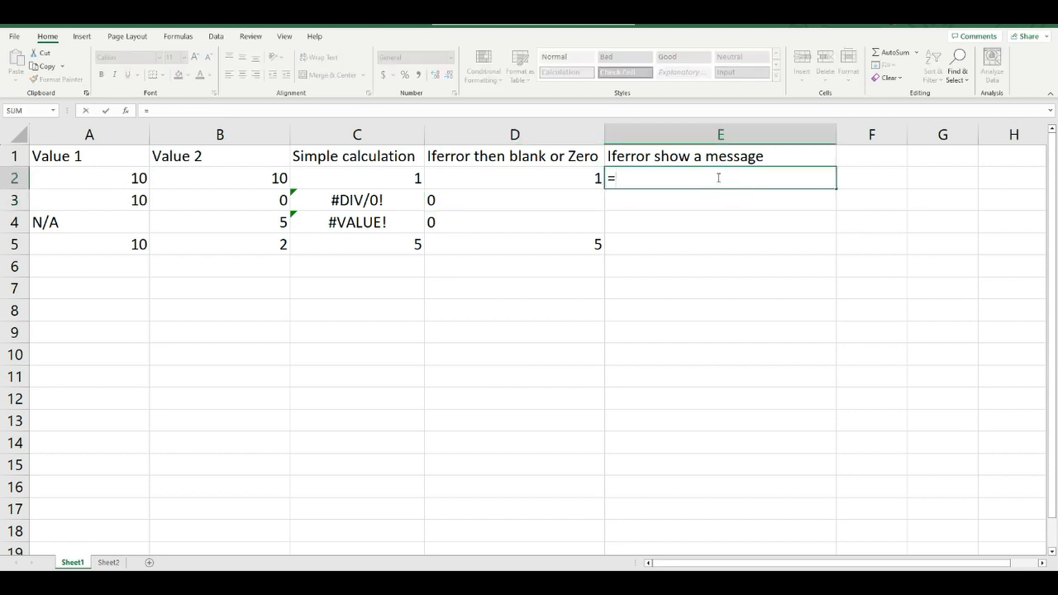
pyautogui.write('if')
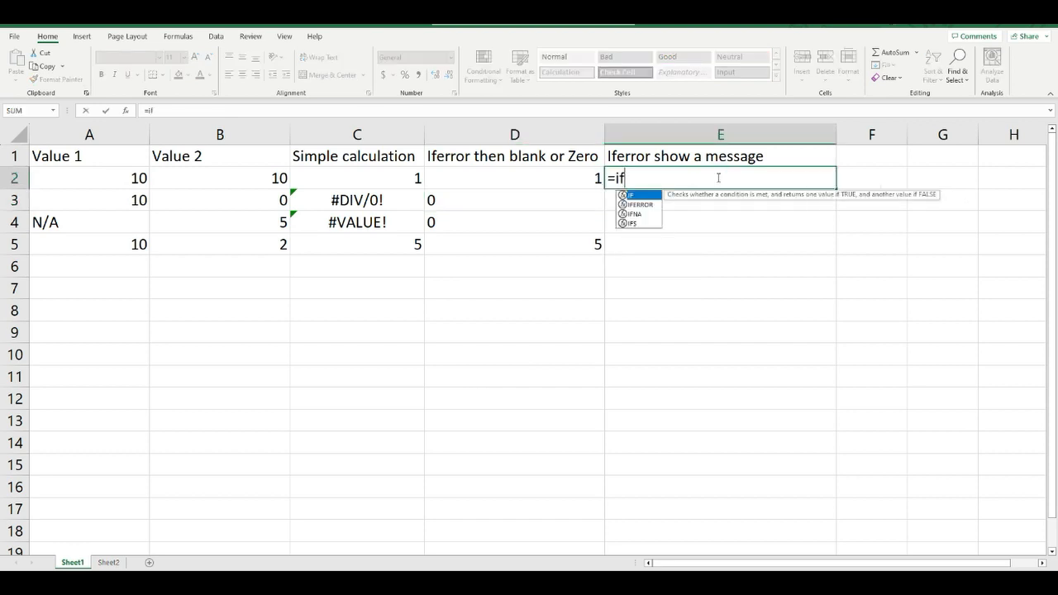
pyautogui.click(640, 205)
pyautogui.doubleClick(640, 205)
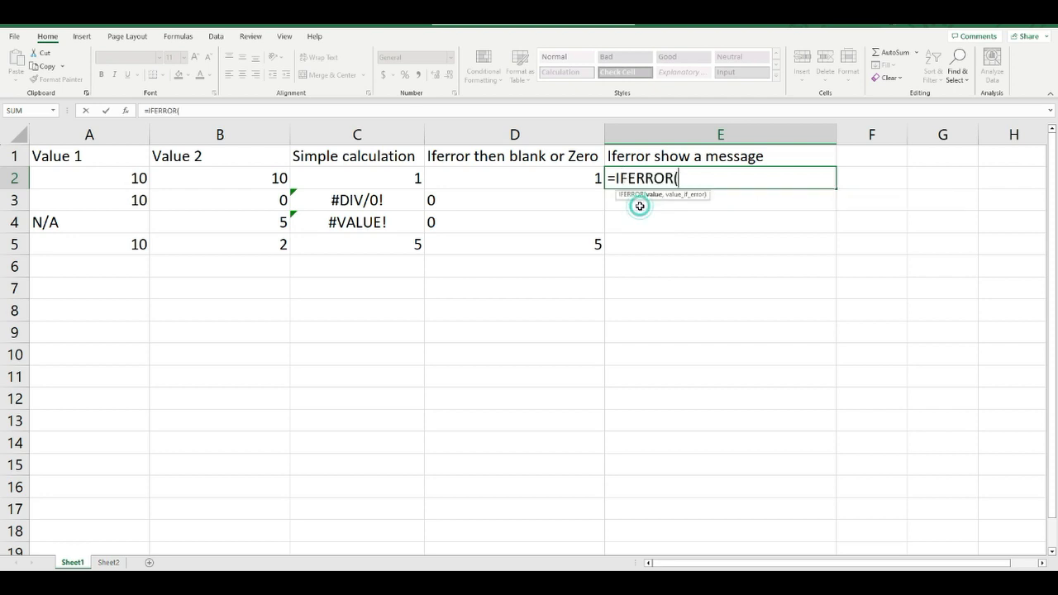
pyautogui.click(103, 176)
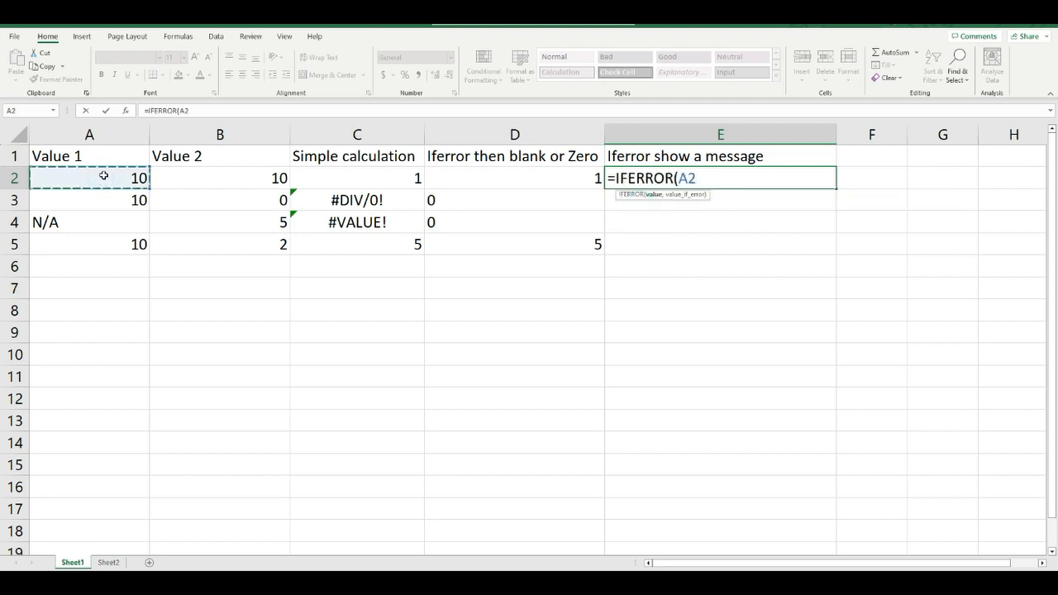
pyautogui.write('/')
pyautogui.click(254, 175)
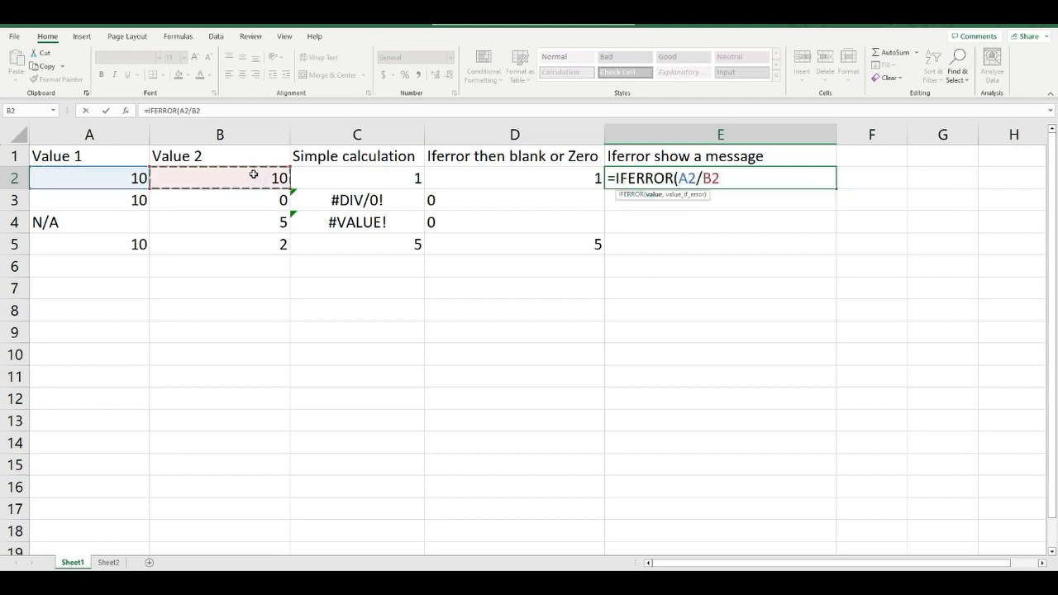
pyautogui.write(',')
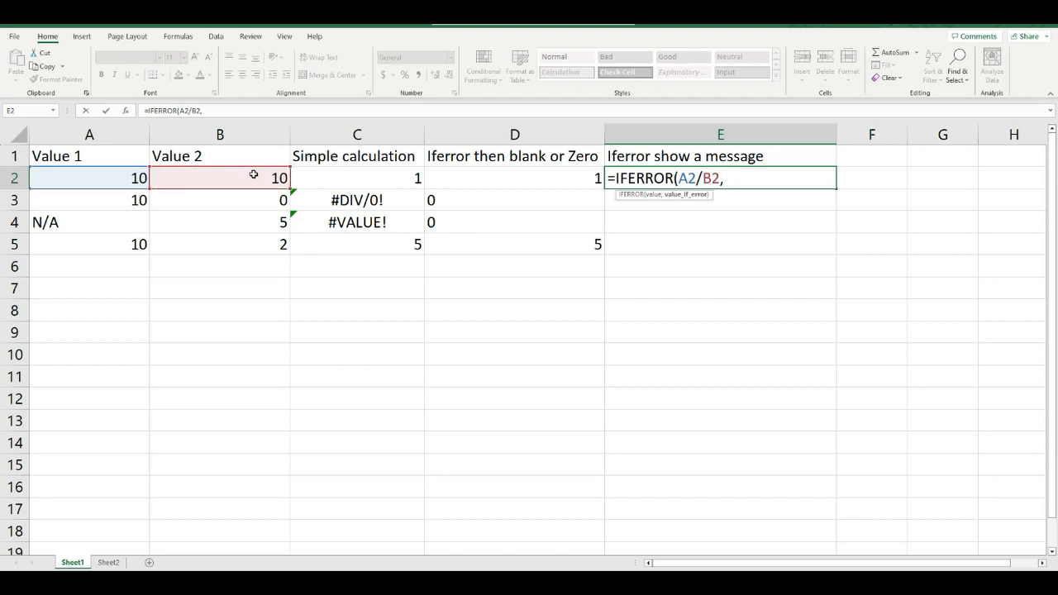
pyautogui.write(' "Invasl')
pyautogui.press('BackSpace')
pyautogui.press('BackSpace')
pyautogui.write('lid Val')
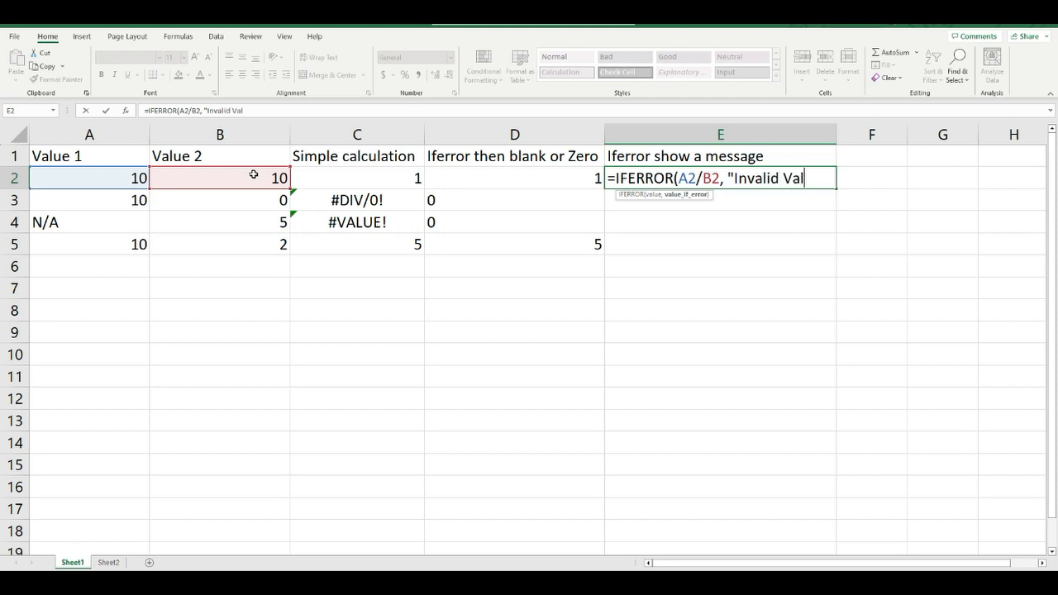
pyautogui.write('ue")')
pyautogui.press('Return')
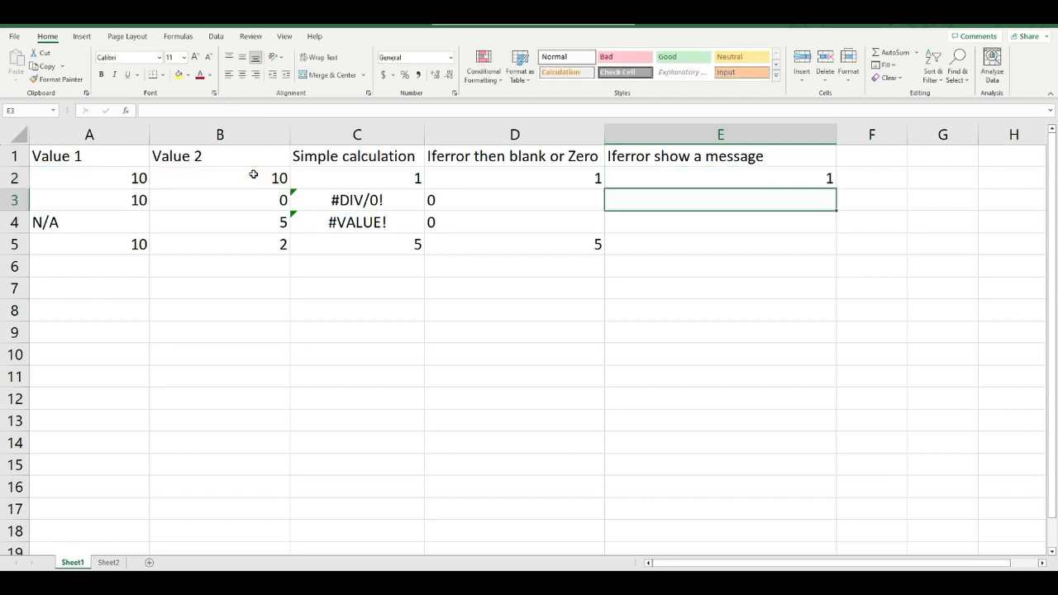
# Step: Fill the "Invalid Value" formula from E2 down through E5 and check cell E3
pyautogui.click(826, 175)
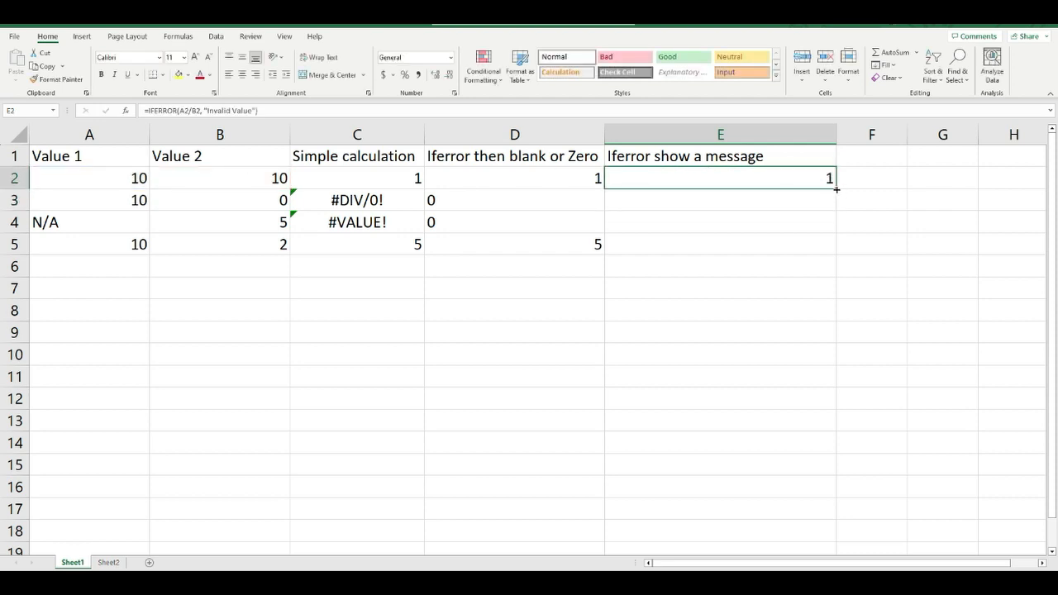
pyautogui.moveTo(835, 189); pyautogui.dragTo(795, 243)
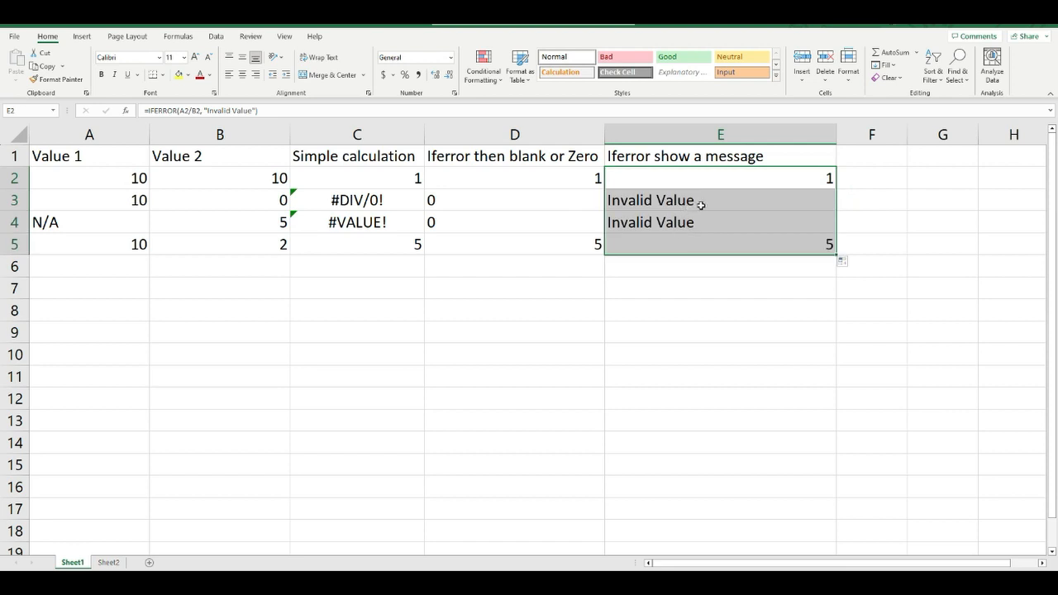
pyautogui.click(703, 203)
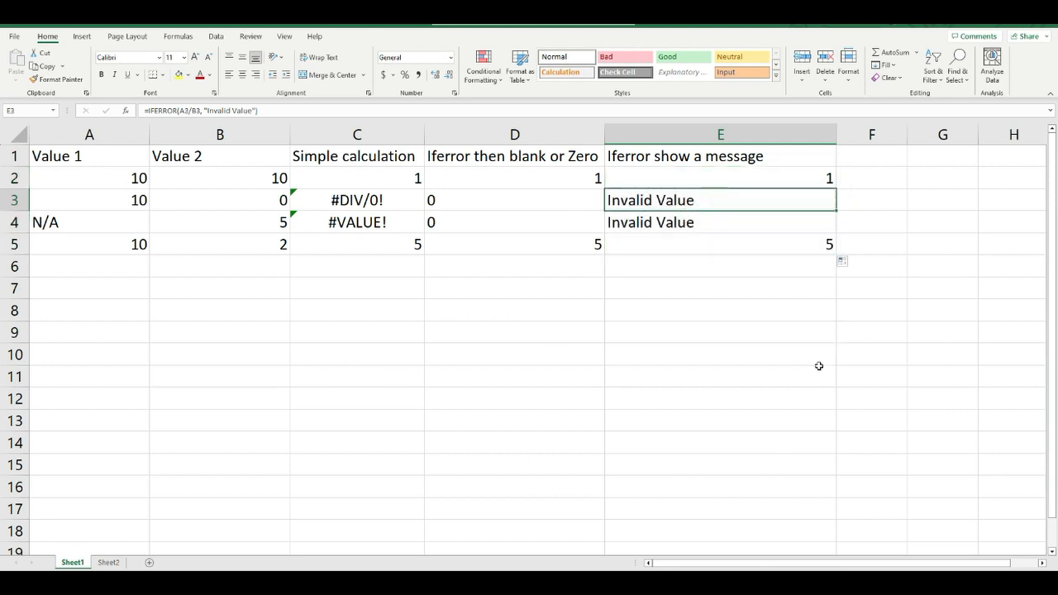
pyautogui.click(630, 381)
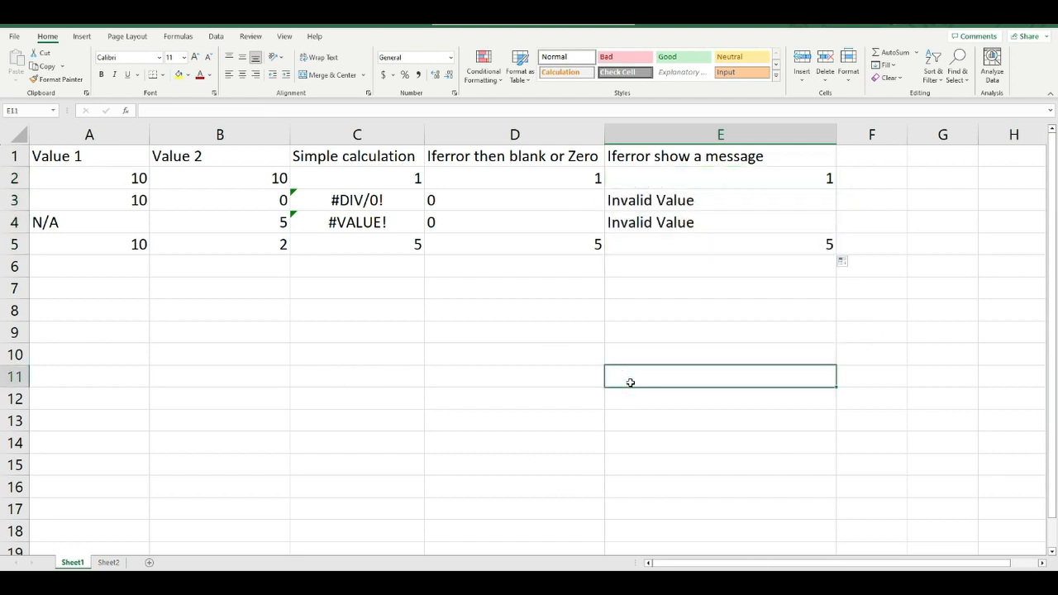